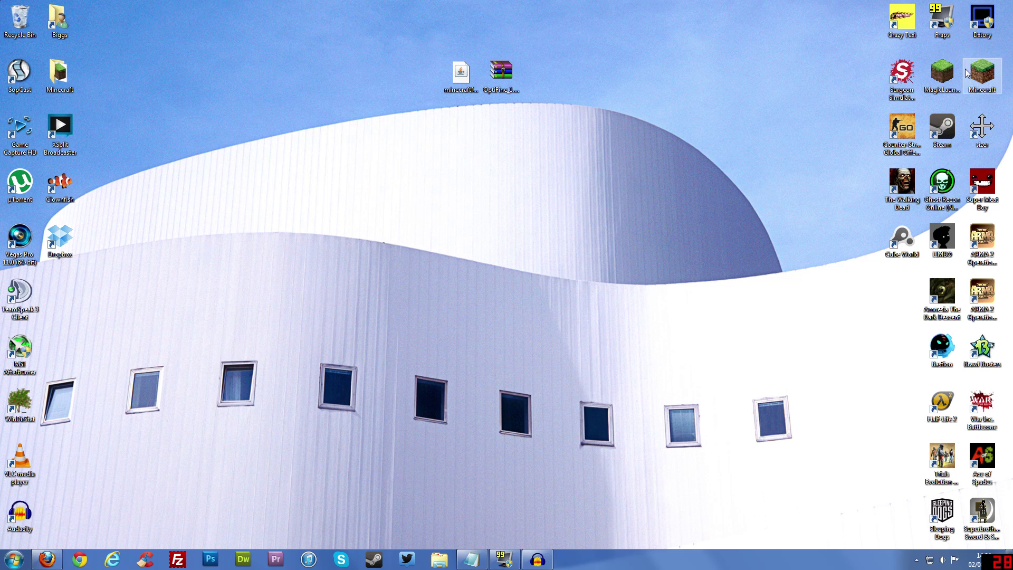
- Switch to Firefox and review the Recommended-1.6.2 download links on the Minecraft Forge Downloads page
left_click(943, 74)
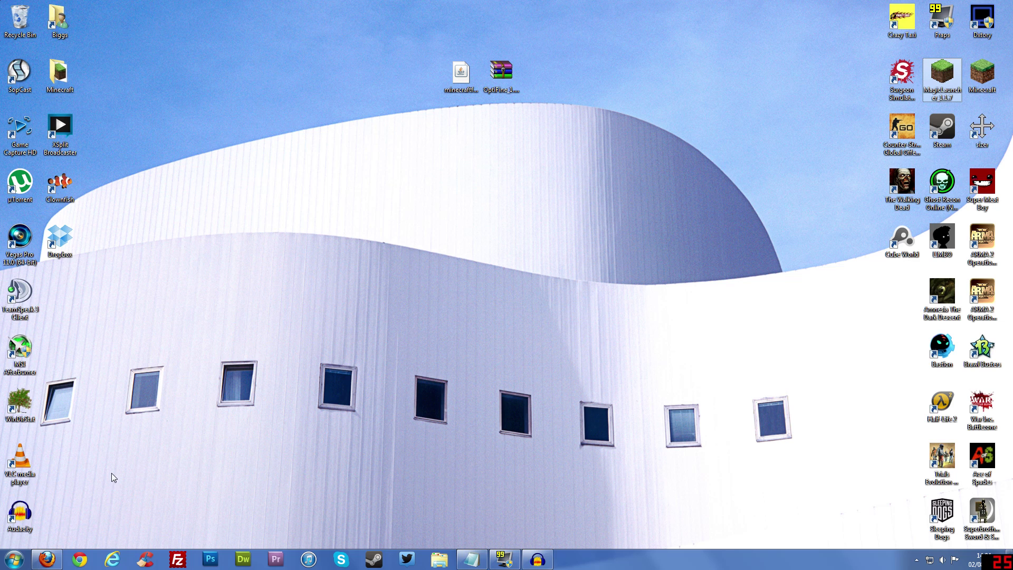
left_click(54, 551)
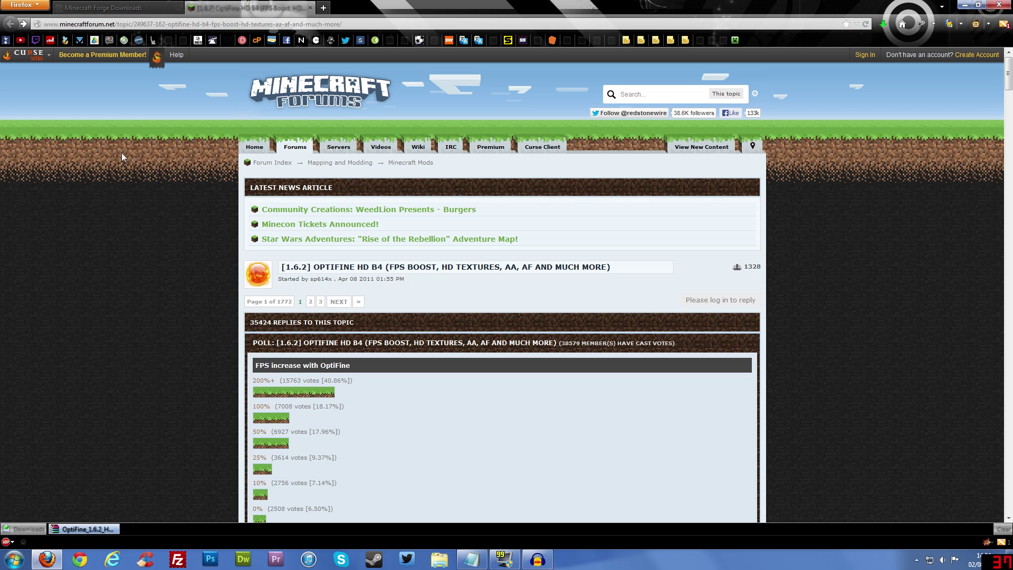
left_click(136, 6)
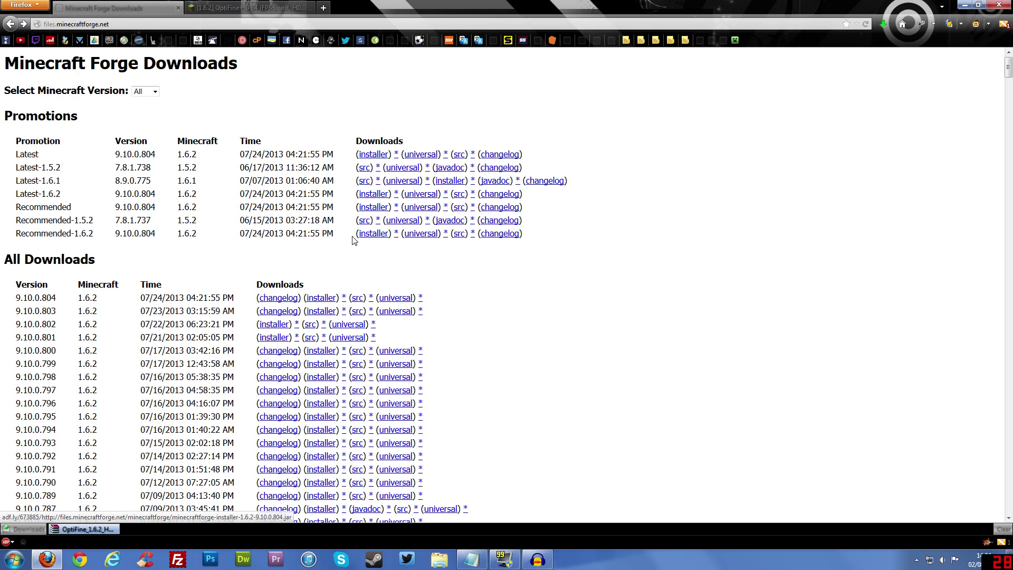
left_click_drag(354, 233, 536, 235)
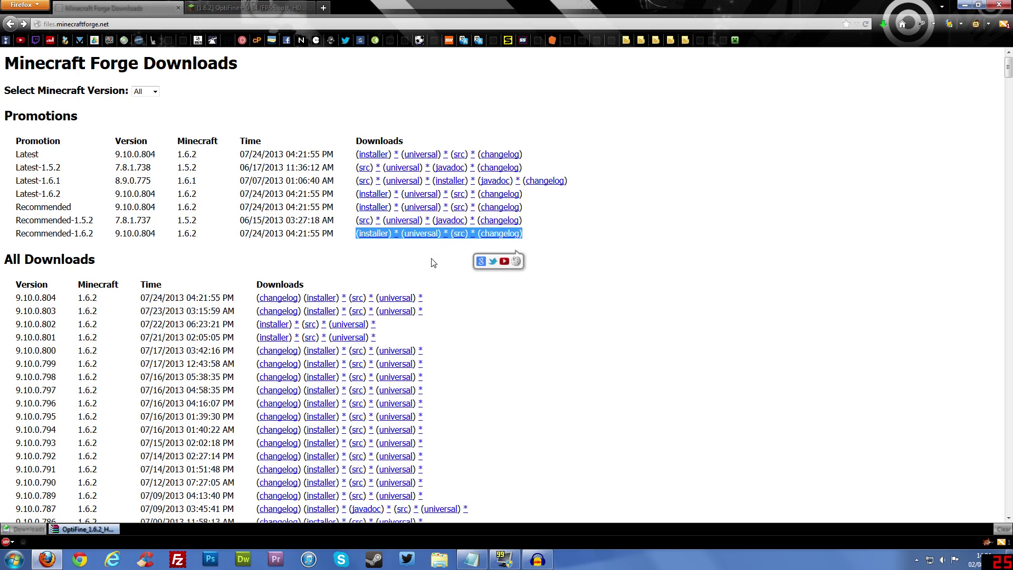
left_click(365, 272)
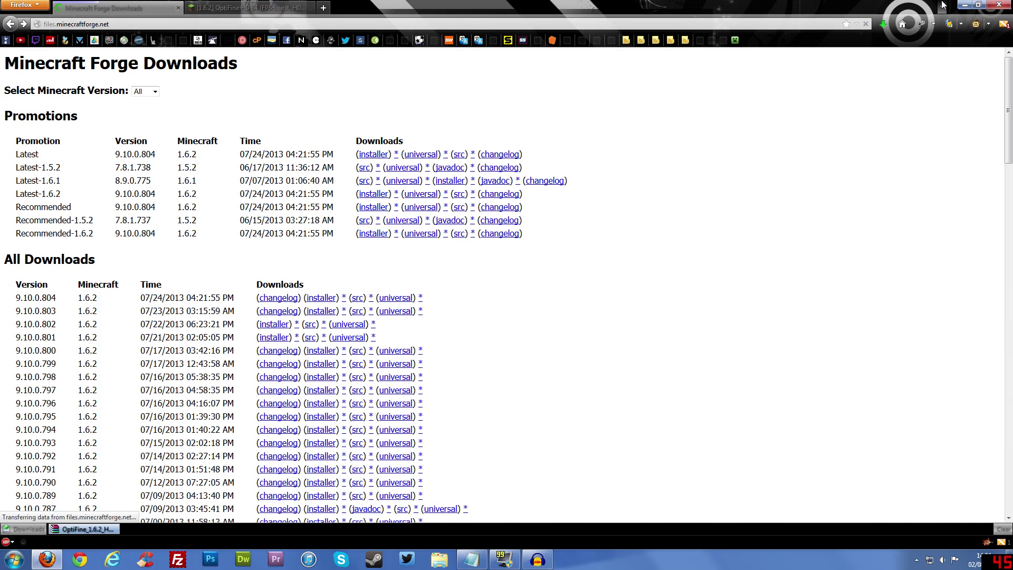
left_click(967, 7)
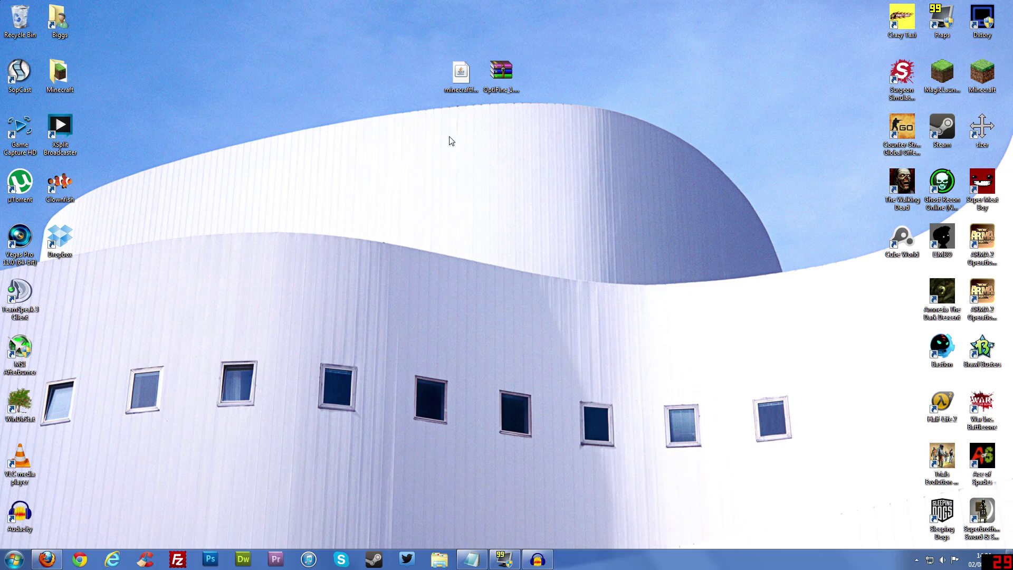
- Run the Minecraft Forge installer from the desktop and install the client into the .minecraft folder
double_click(459, 77)
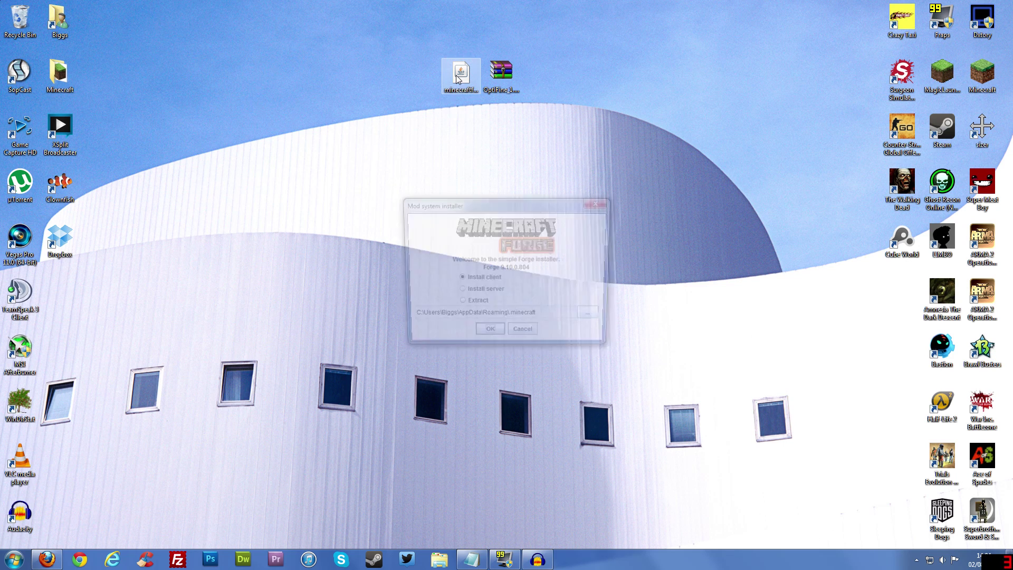
left_click_drag(472, 207, 471, 197)
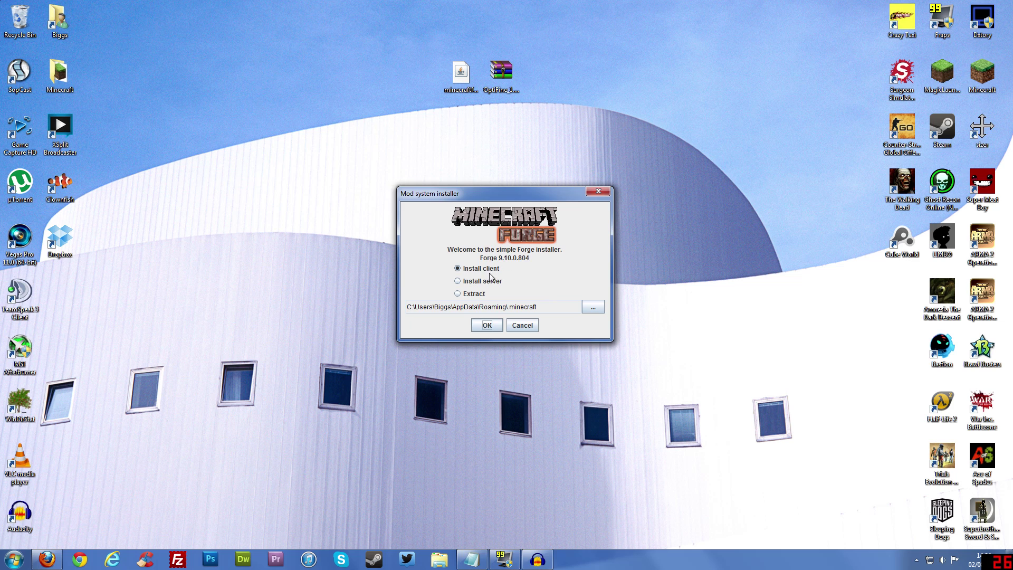
left_click(487, 327)
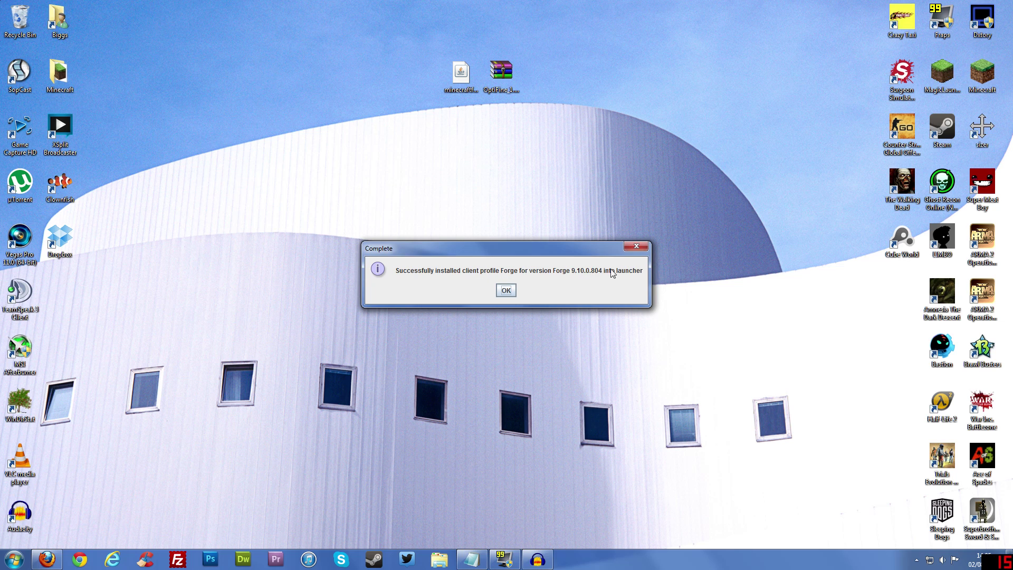
left_click(510, 291)
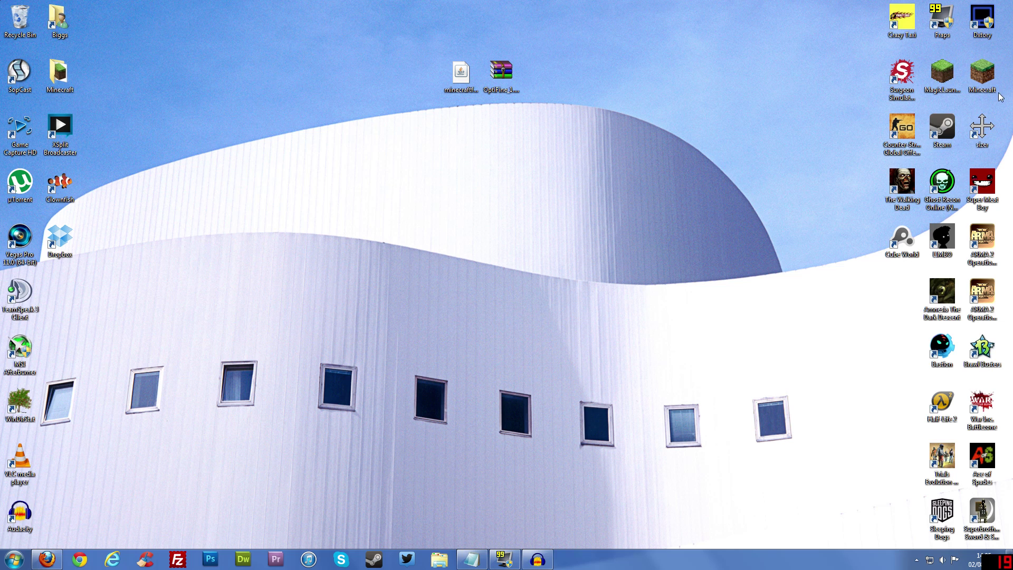
- Run the Minecraft launcher and switch to the Forge profile, continuing with the existing user account
double_click(982, 74)
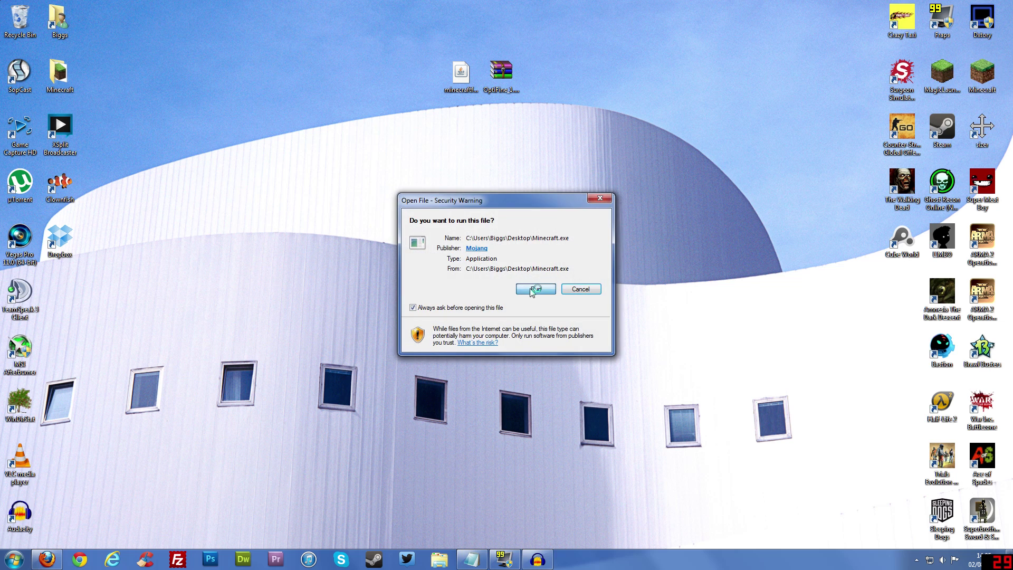
left_click(531, 289)
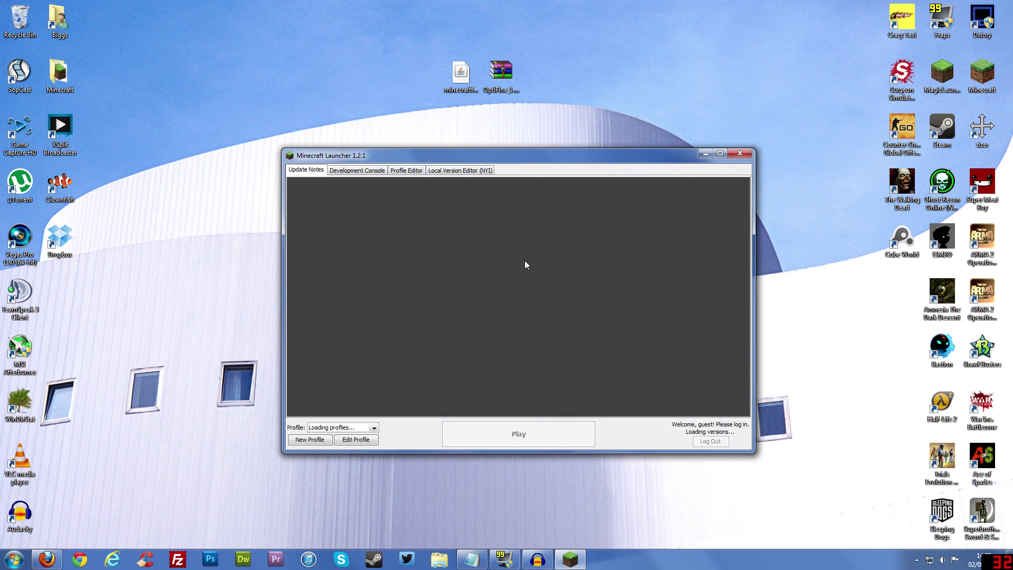
left_click_drag(497, 156, 472, 137)
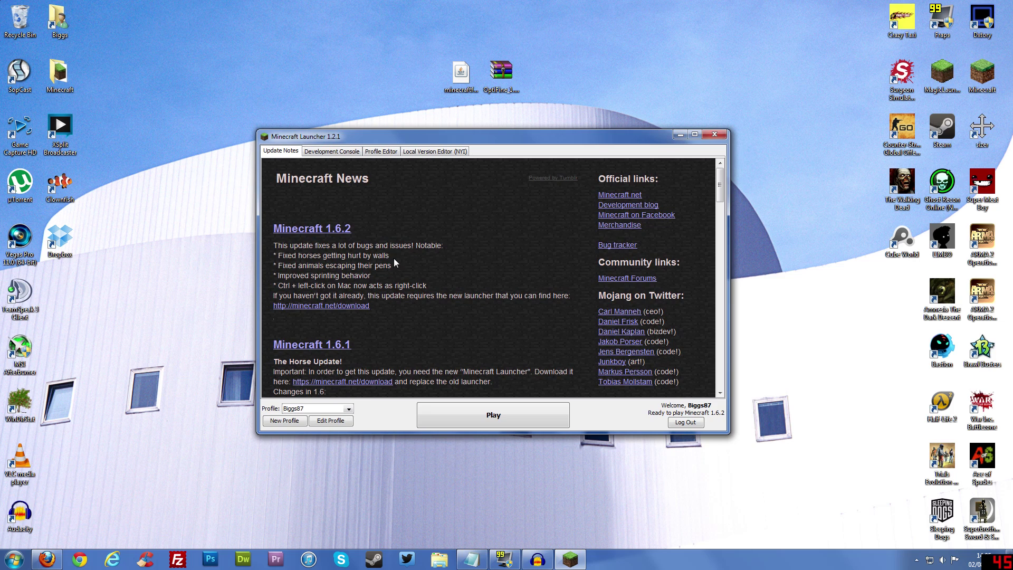
left_click(319, 409)
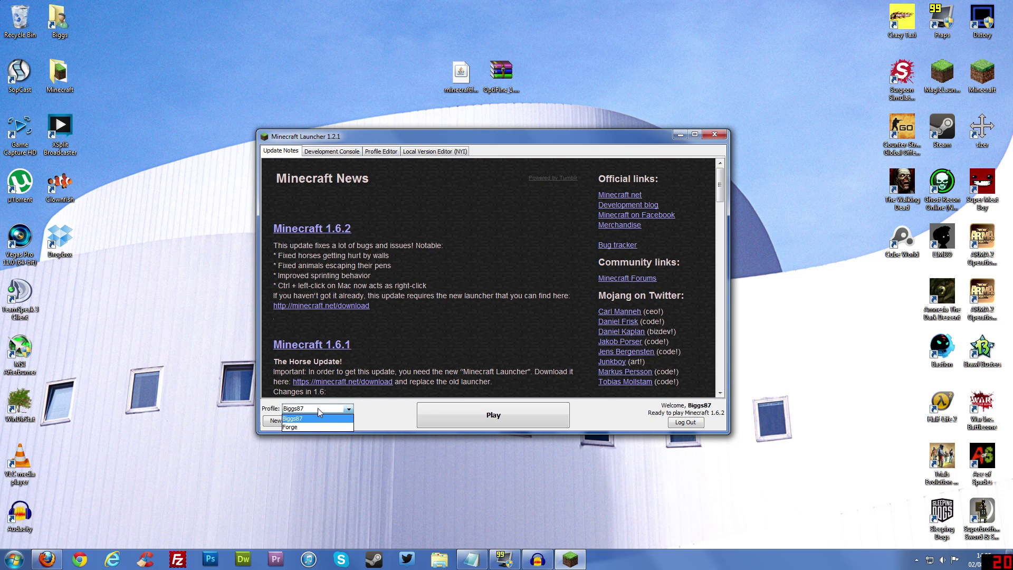
left_click(295, 428)
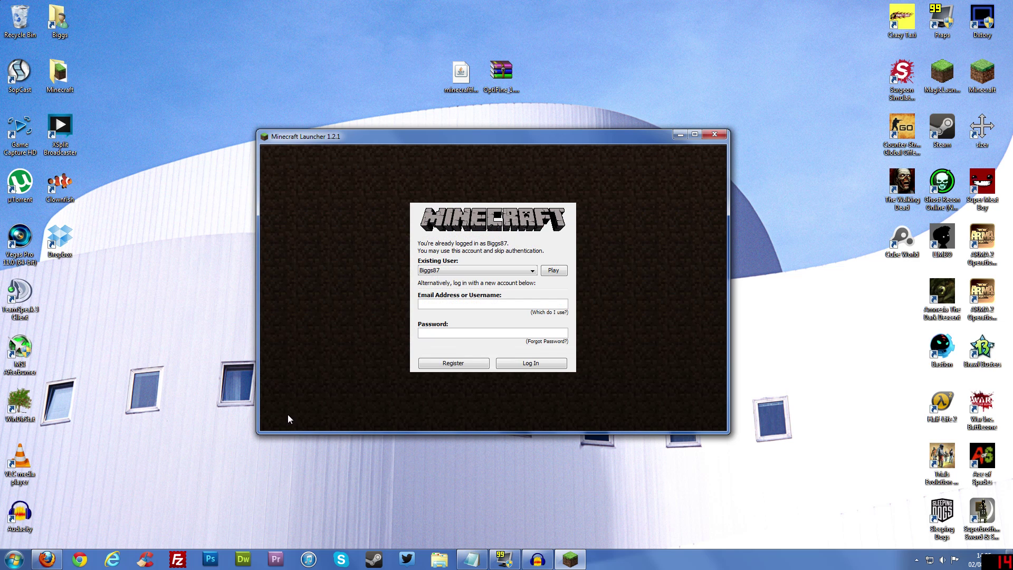
left_click(553, 271)
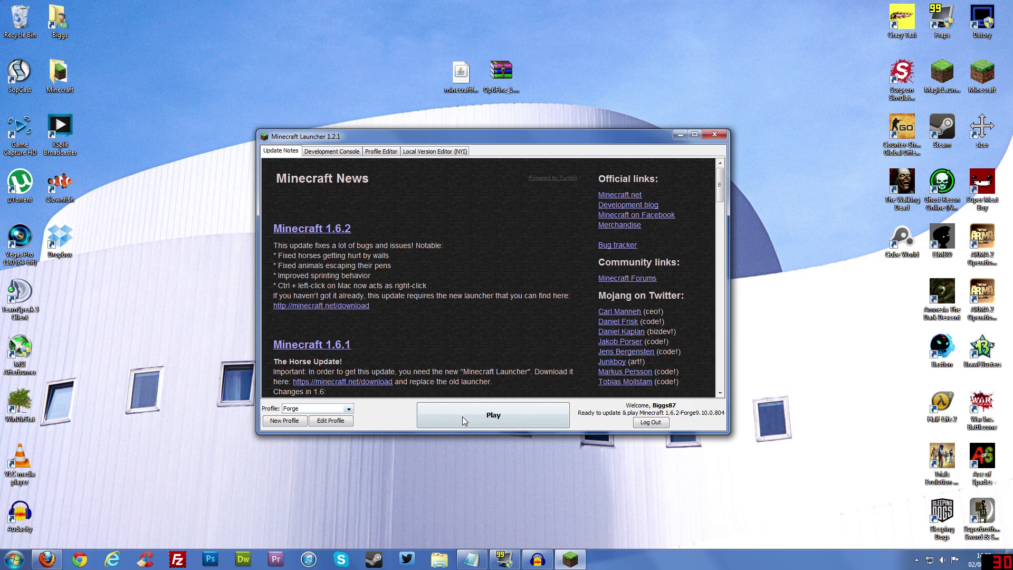
- Start the game once with the Forge profile, then close it from the main menu
left_click(489, 417)
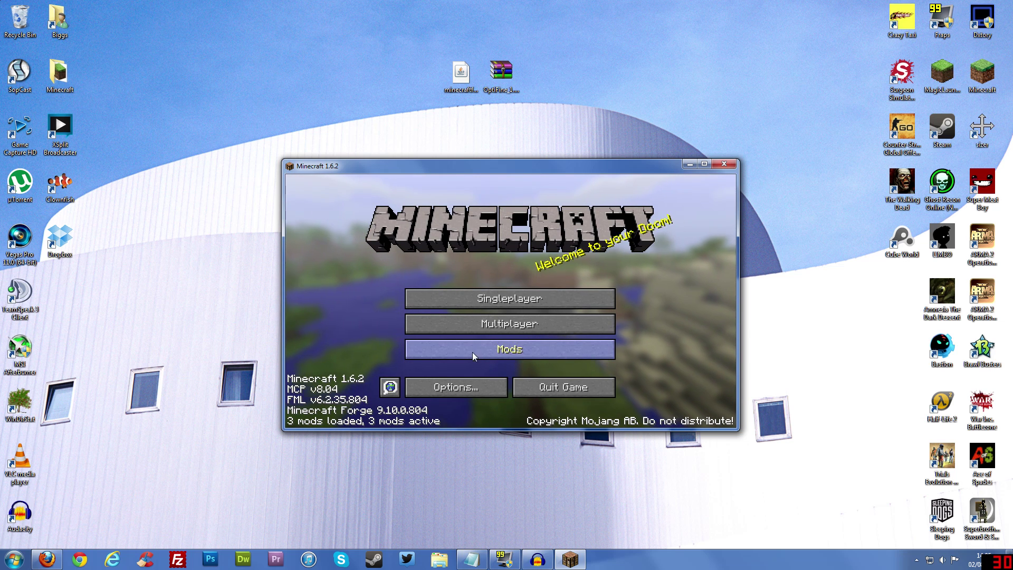
left_click(480, 353)
left_click(492, 392)
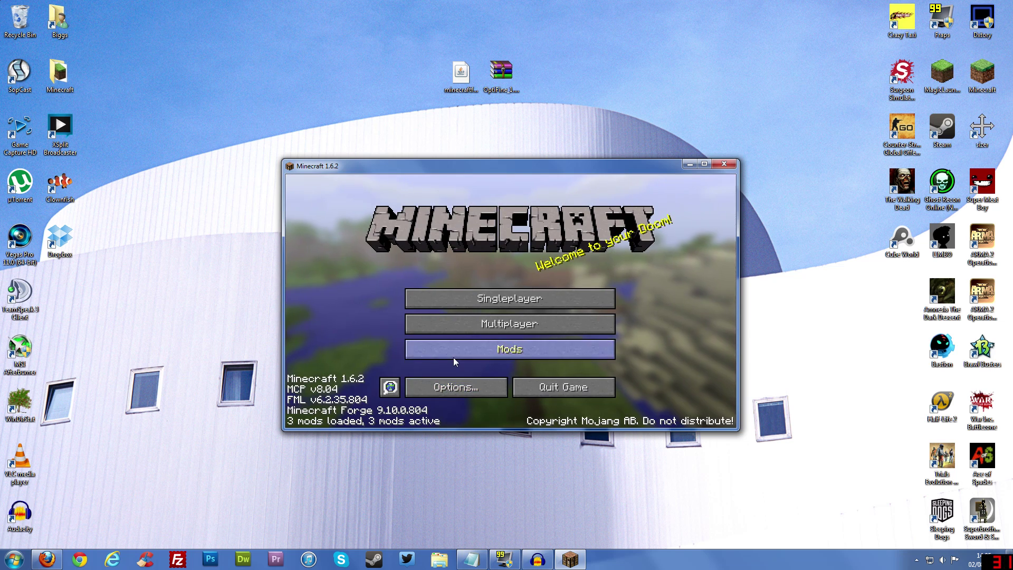
left_click(724, 166)
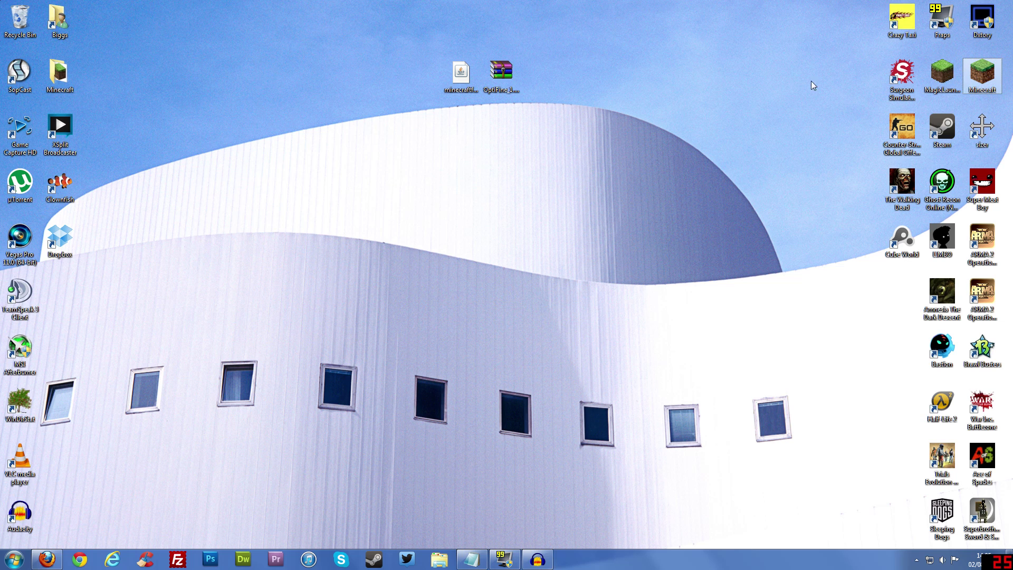
- Run Magic Launcher from the desktop and open its configuration setup
double_click(938, 71)
left_click(533, 289)
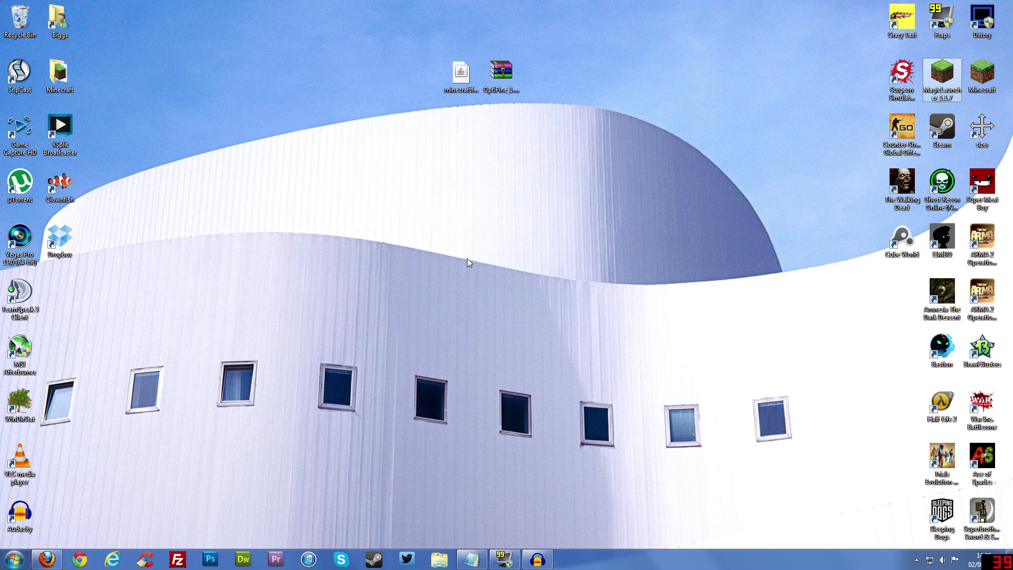
left_click_drag(505, 141, 460, 155)
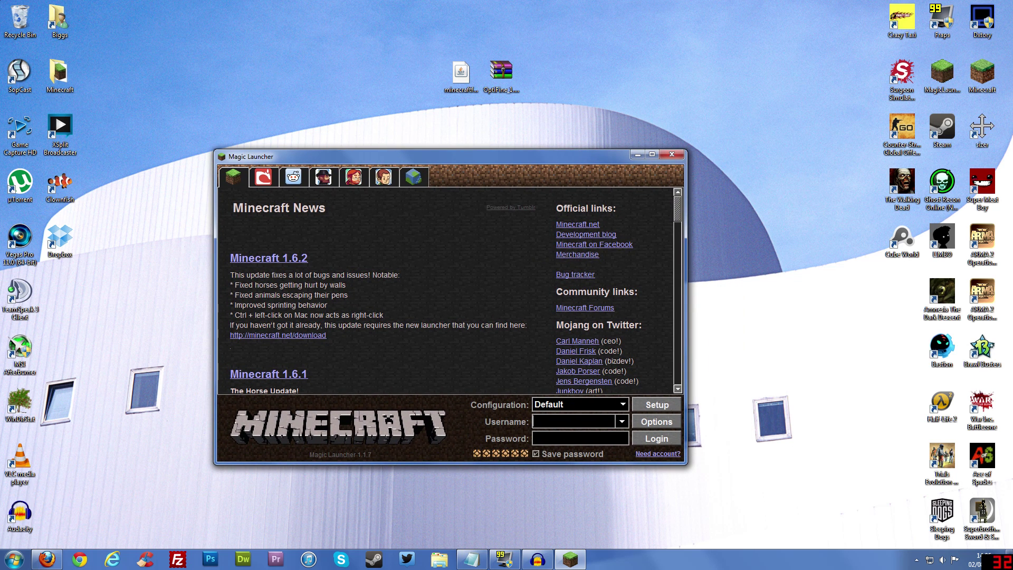
left_click(645, 404)
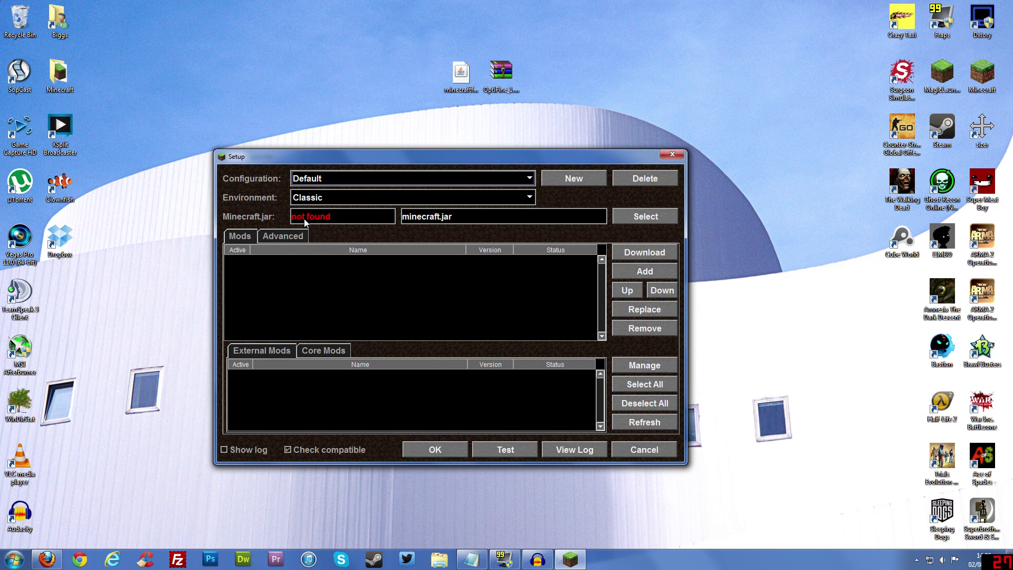
- Set the environment of the Default configuration to 1.6.2-Forge9.10.0.804
left_click(411, 178)
left_click(400, 192)
left_click(393, 197)
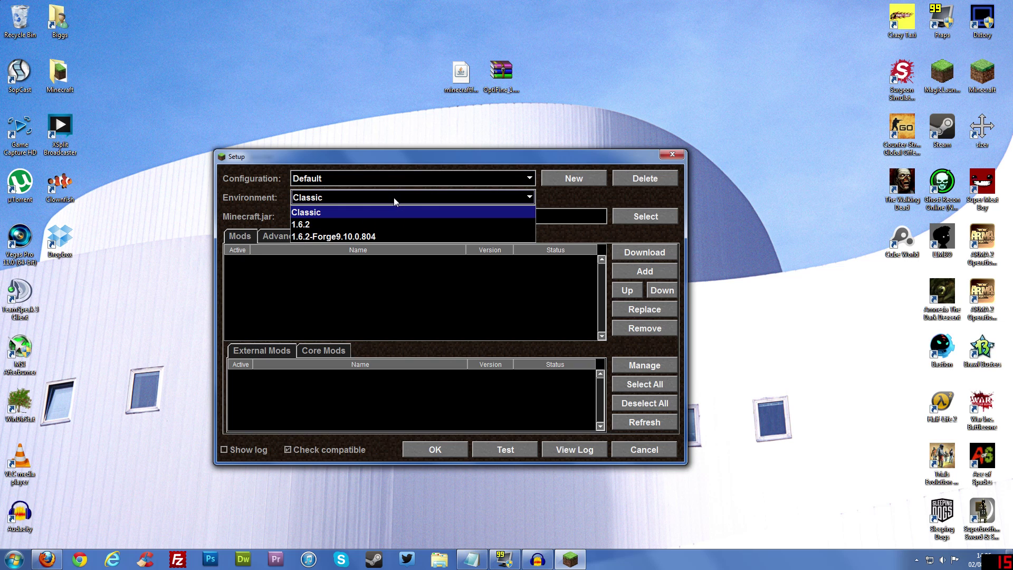
left_click(332, 237)
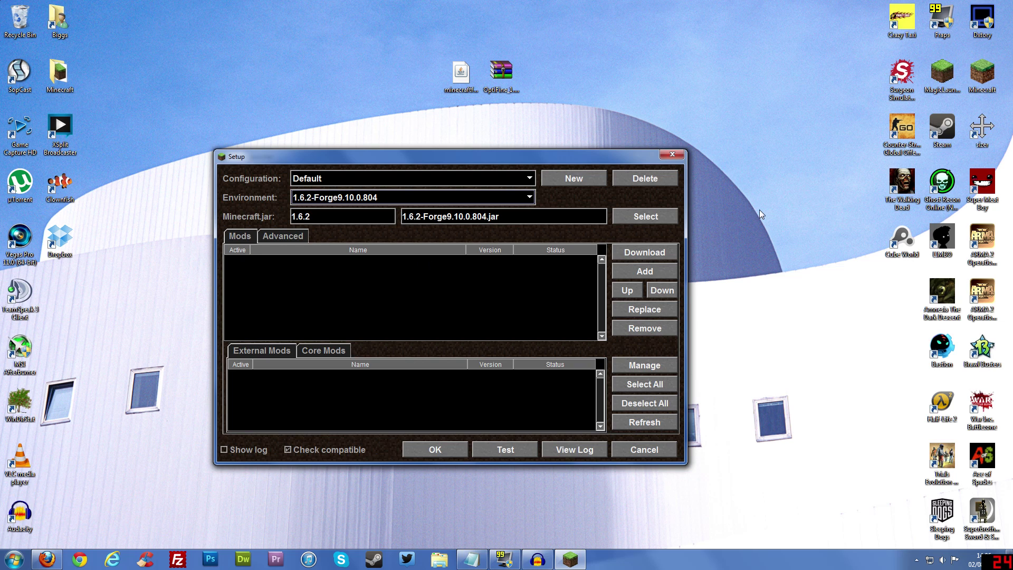
left_click(403, 199)
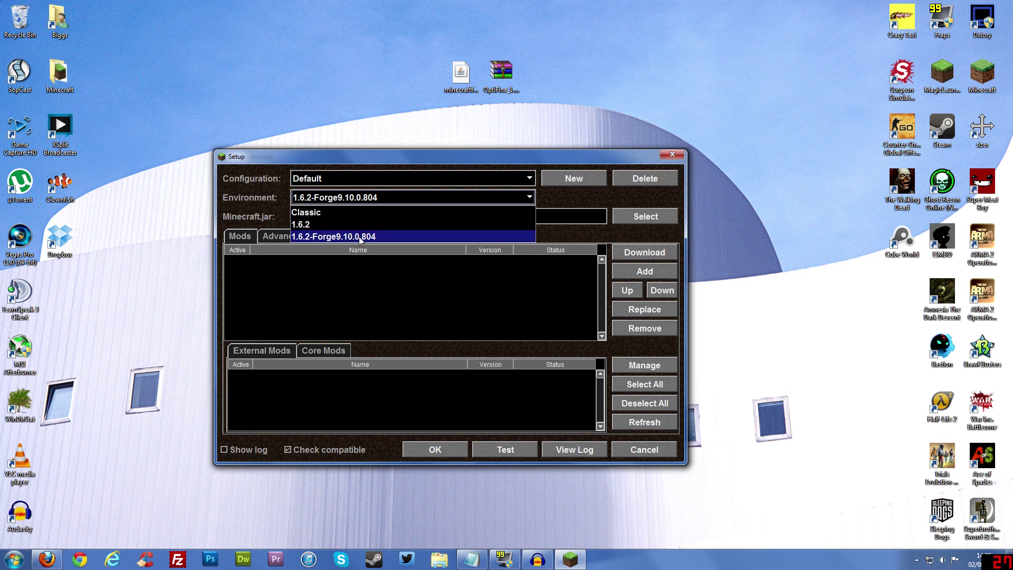
left_click(354, 240)
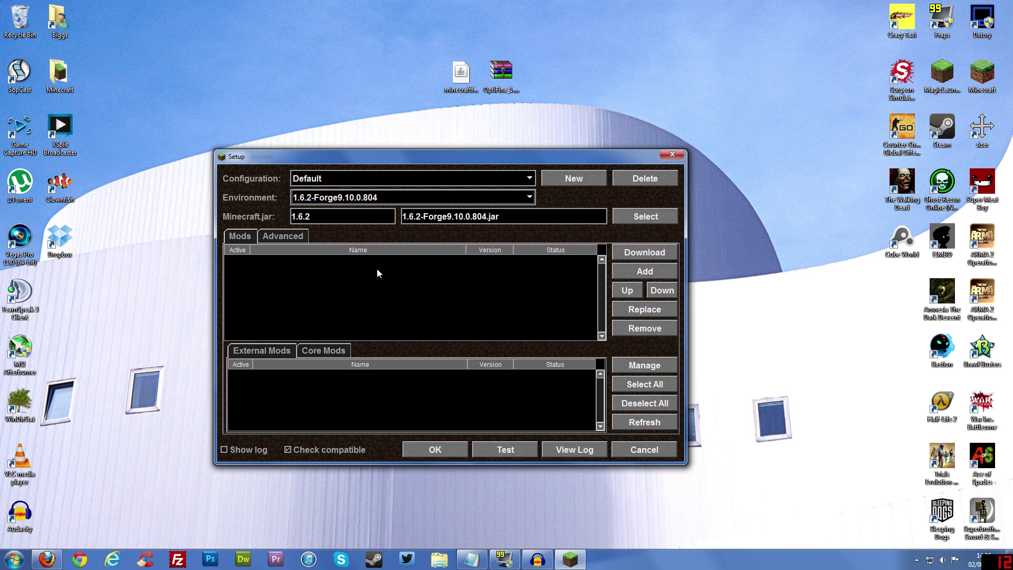
left_click(406, 200)
left_click(385, 239)
left_click(378, 197)
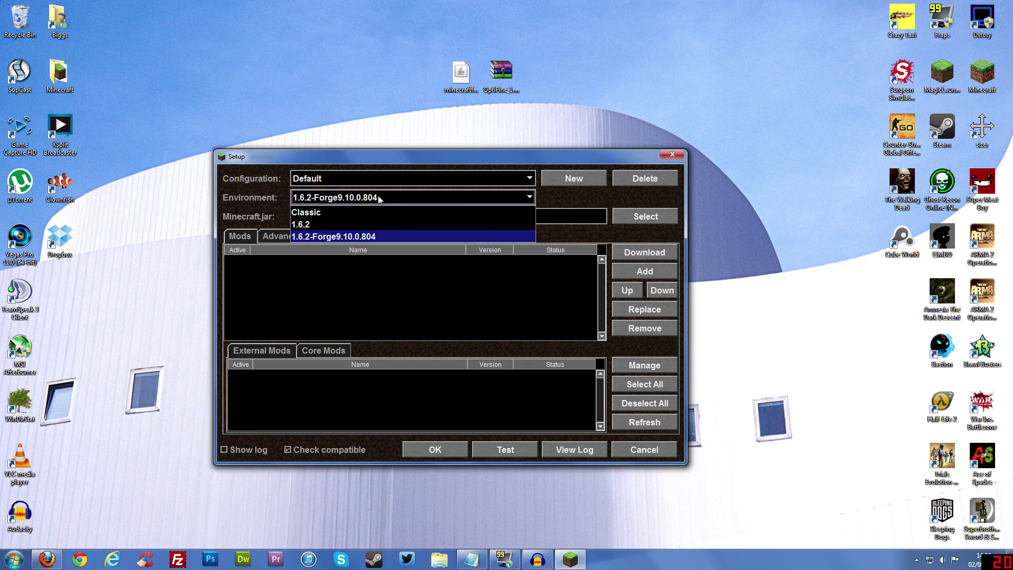
left_click(377, 236)
left_click(368, 198)
left_click(353, 241)
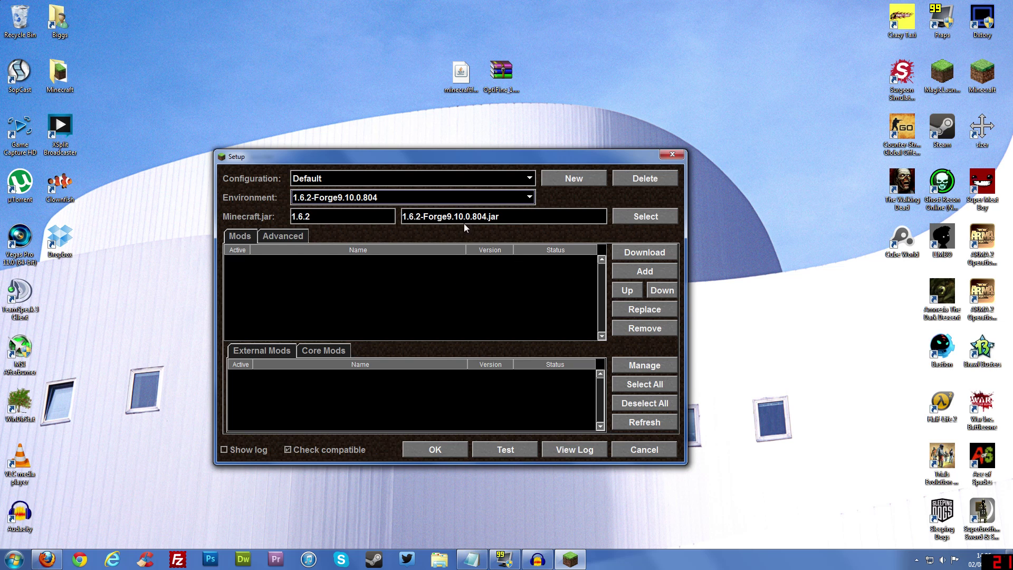
- Add OptiFine_1.6.2_HD_U_B4.zip from the Desktop folder to the configuration's mods
left_click(645, 271)
left_click(347, 182)
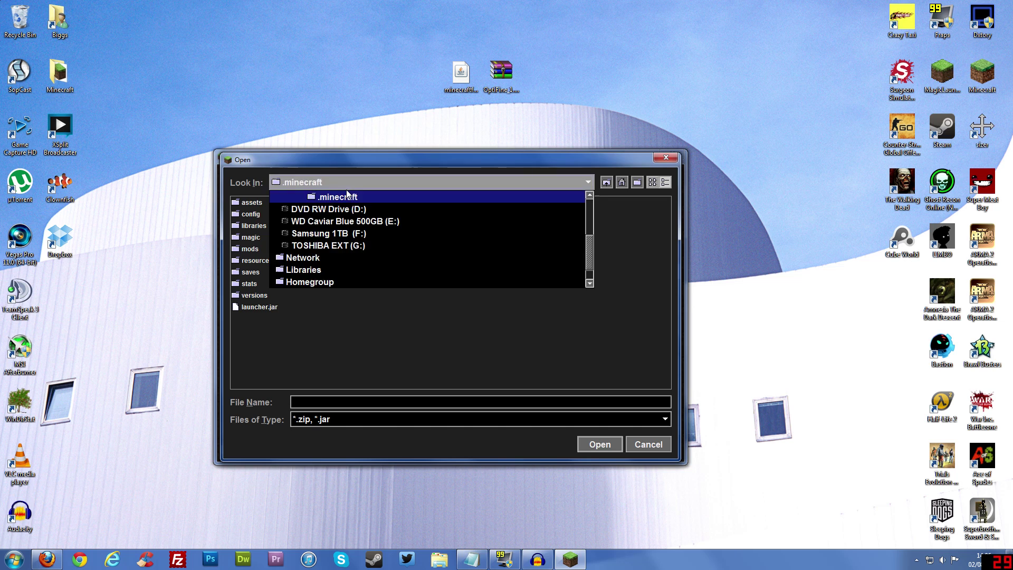
left_click(346, 194)
left_click(343, 182)
scroll(359, 227, "up", 3)
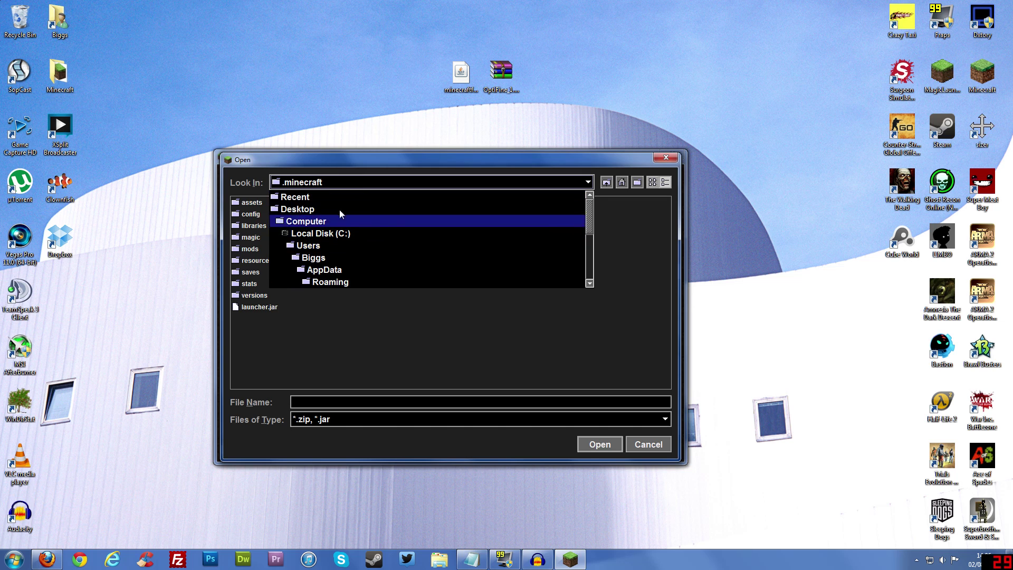
left_click(340, 210)
double_click(275, 285)
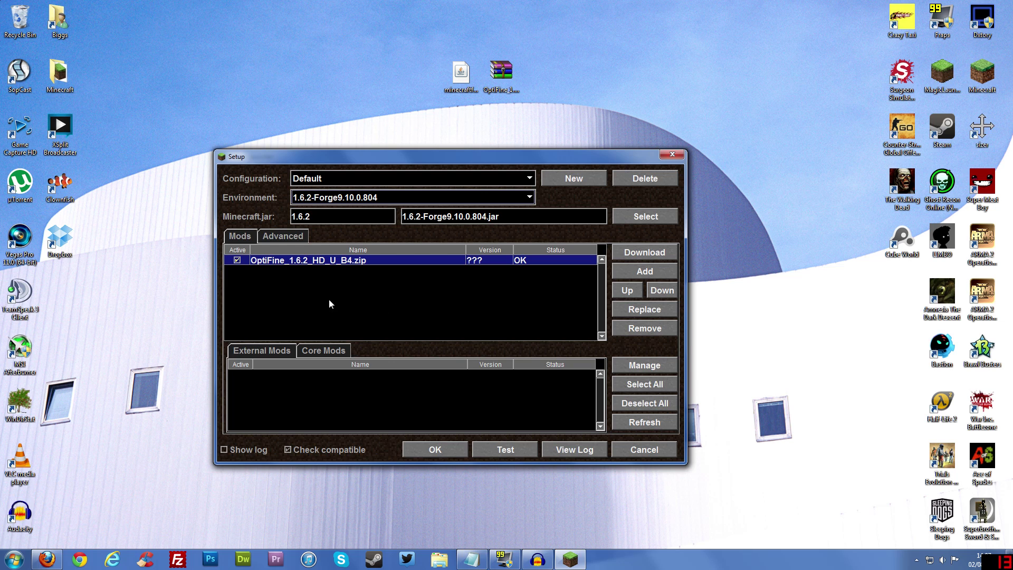
- Copy -Dfml.ignorePatchDiscrepancies=true from the Notepad note into the configuration's advanced Parameters and save the setup
left_click(274, 238)
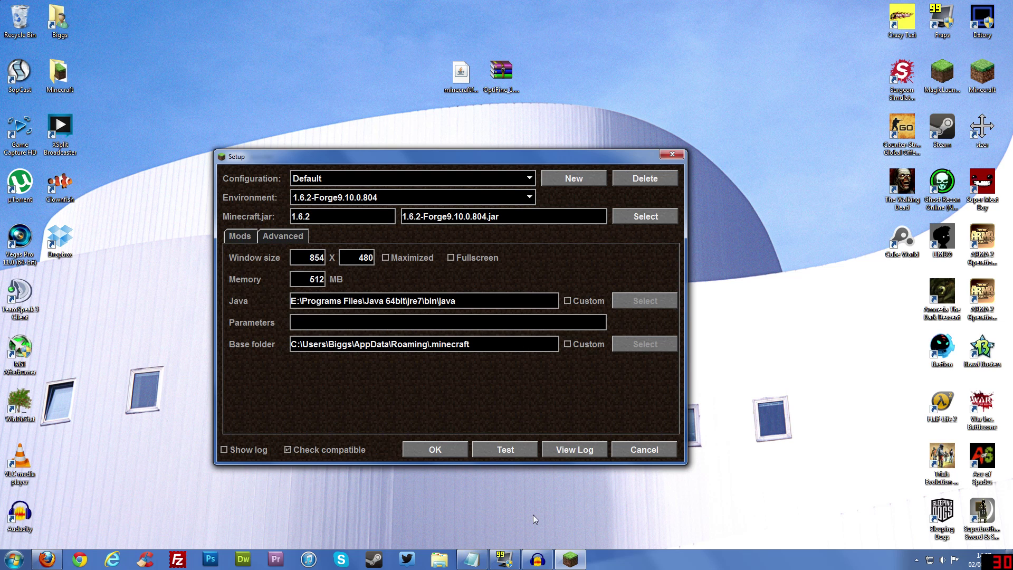
left_click(471, 559)
left_click_drag(532, 168, 801, 163)
left_click_drag(860, 183, 709, 186)
key("ctrl+c")
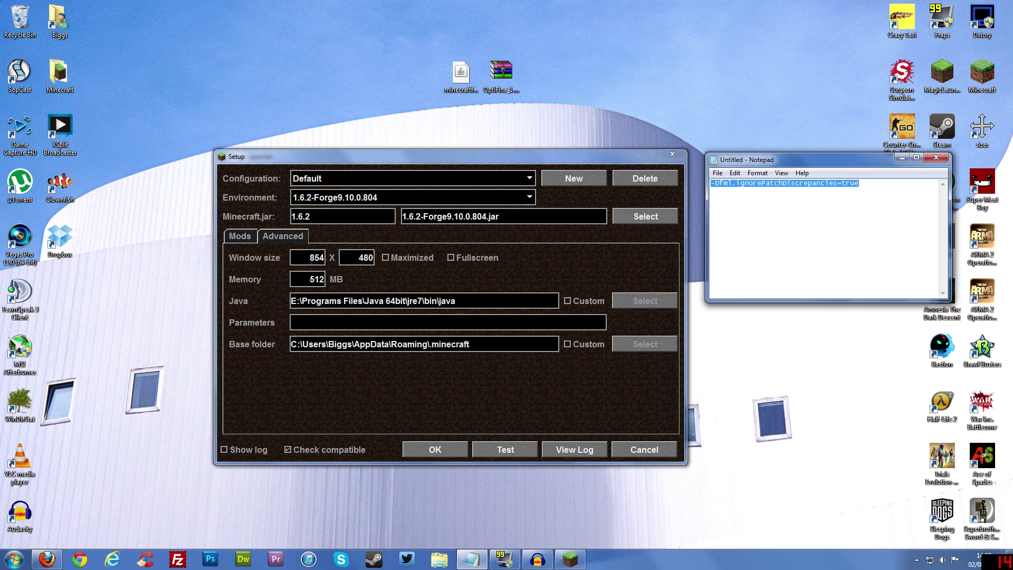
left_click(369, 322)
key("ctrl+v")
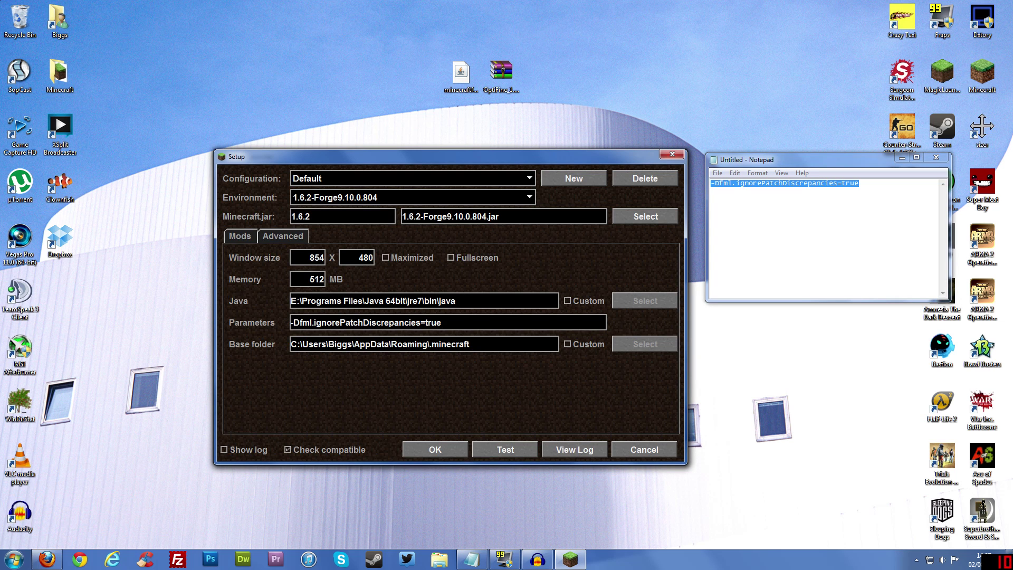
left_click(438, 442)
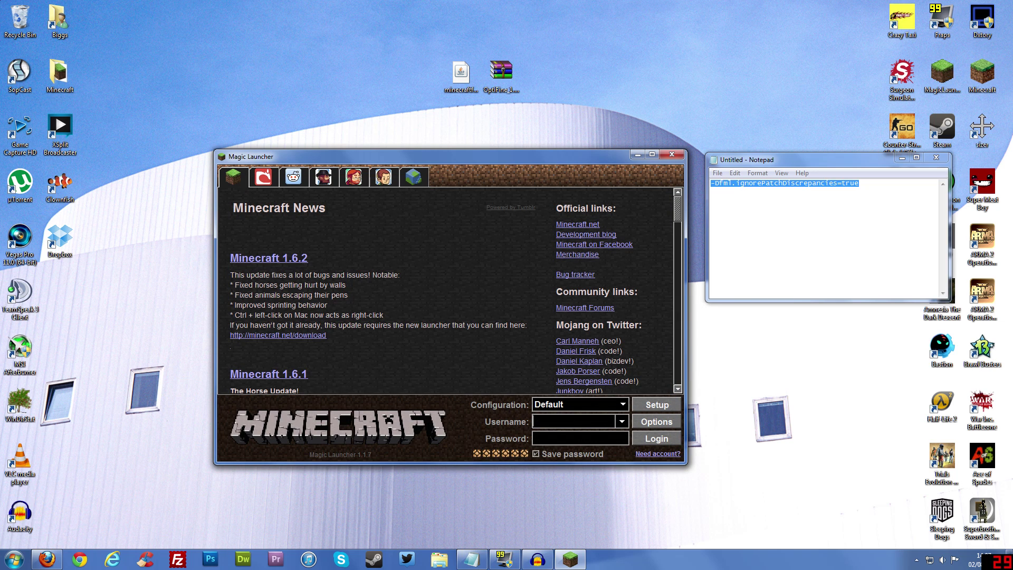
- Log in to launch Minecraft with the Default configuration and check the game's mod list
left_click(653, 439)
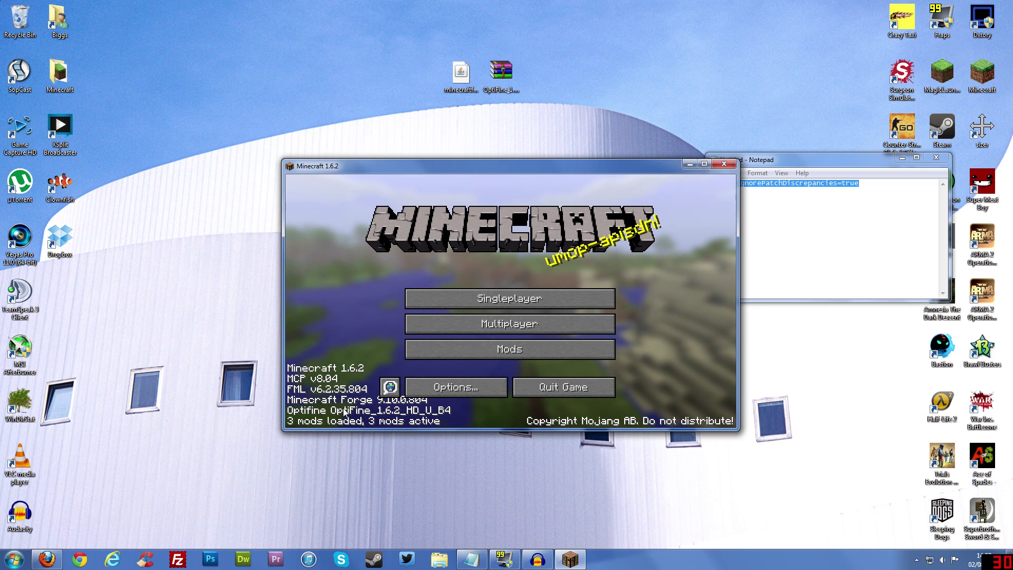
left_click(478, 356)
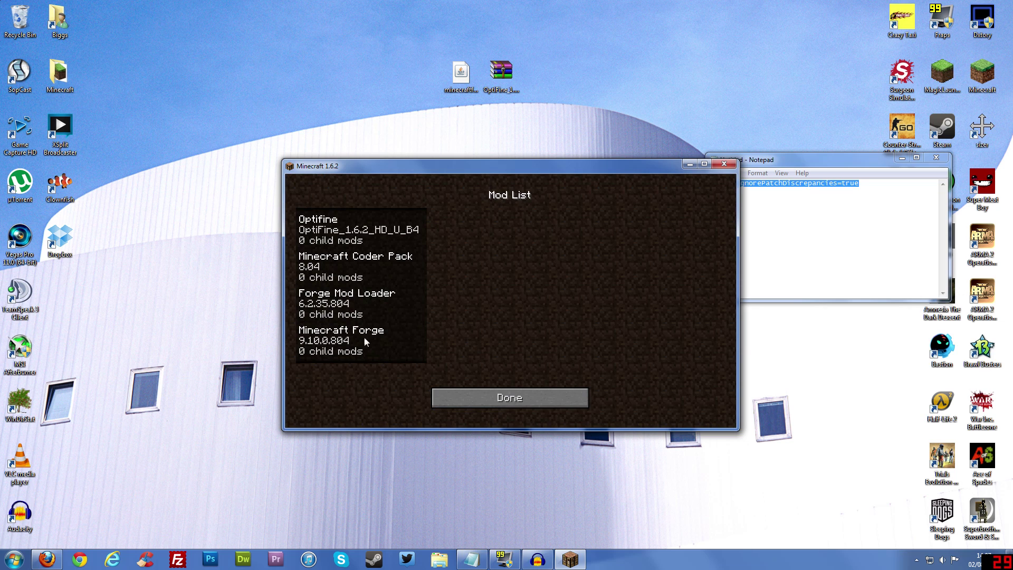
left_click(500, 399)
- Check the video settings in the game's options, return to the title screen and quit the game
left_click(484, 388)
left_click(453, 324)
left_click(510, 417)
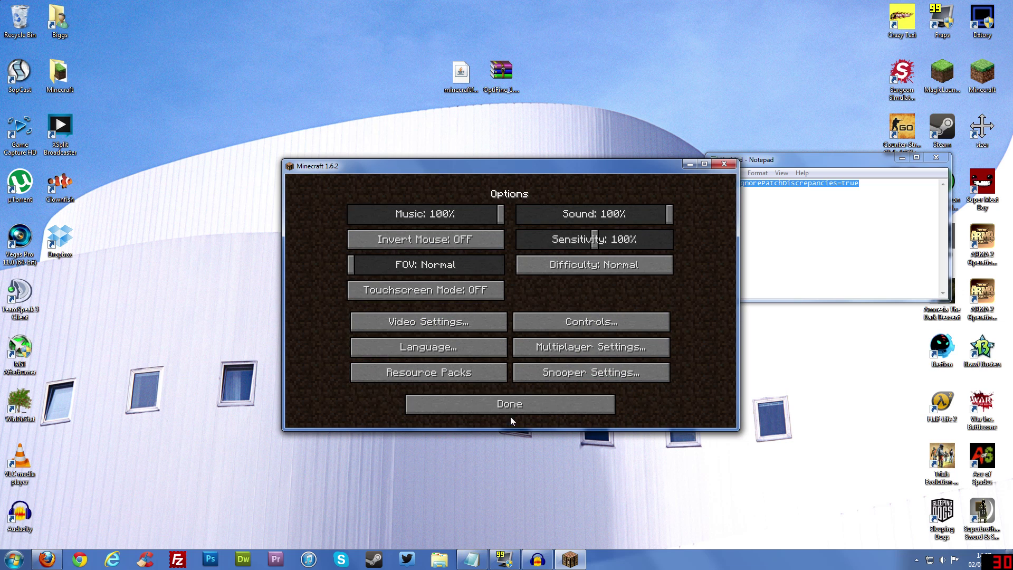
left_click(511, 407)
left_click(543, 387)
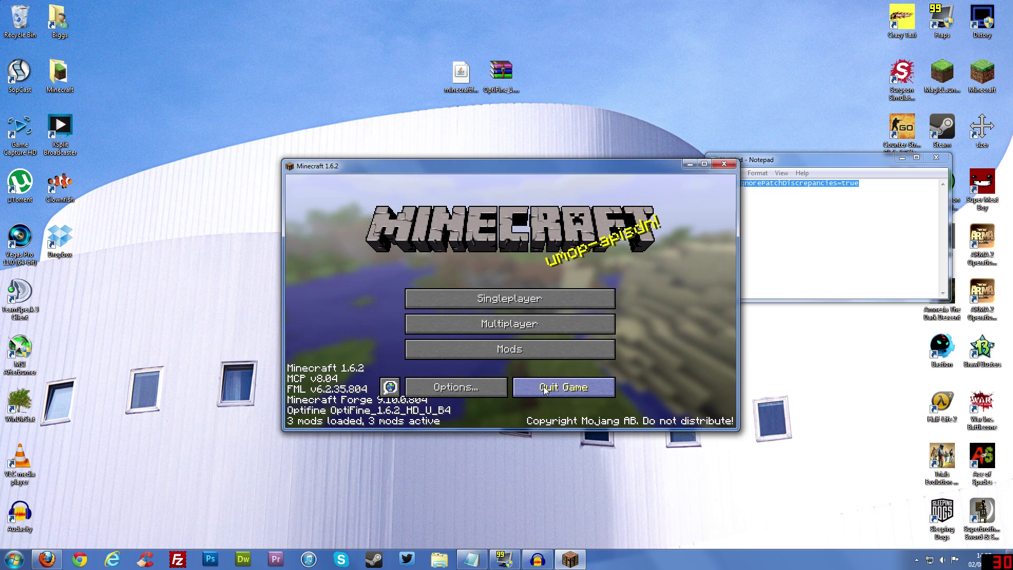
- Run Magic Launcher again and view the file browser for adding mods in its setup, leaving it without choosing a file
left_click(900, 159)
double_click(939, 81)
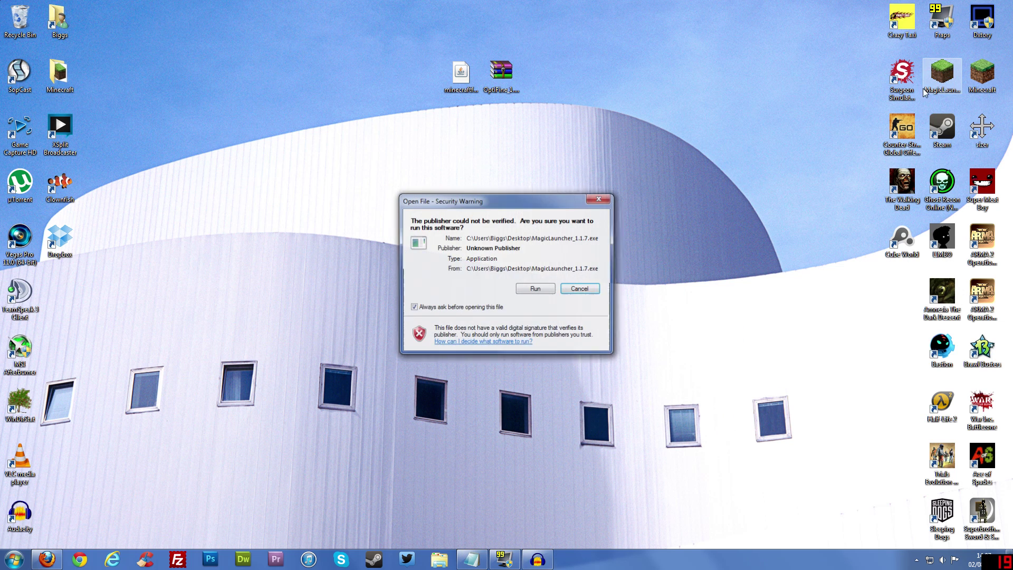
left_click(537, 286)
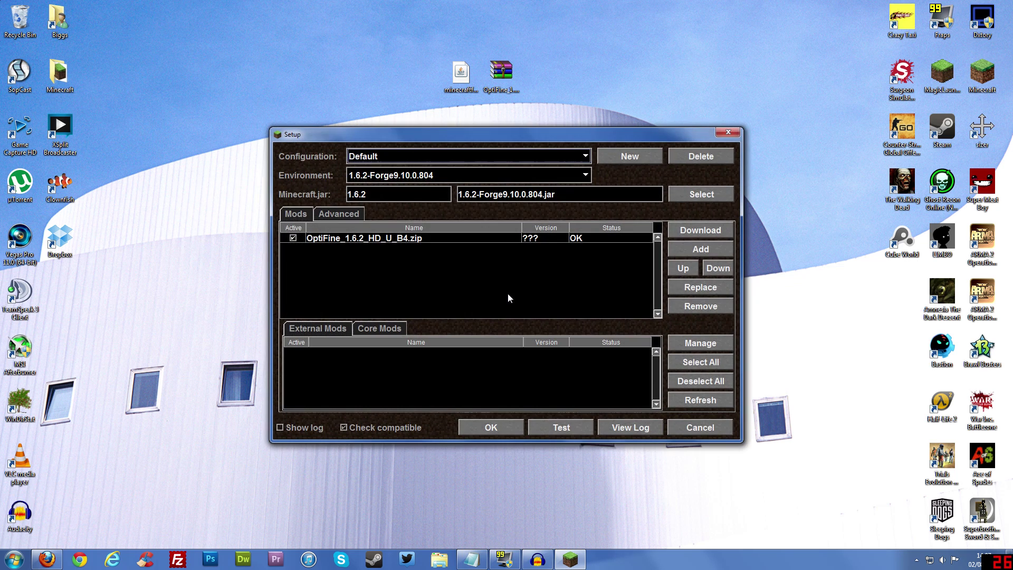
left_click(692, 248)
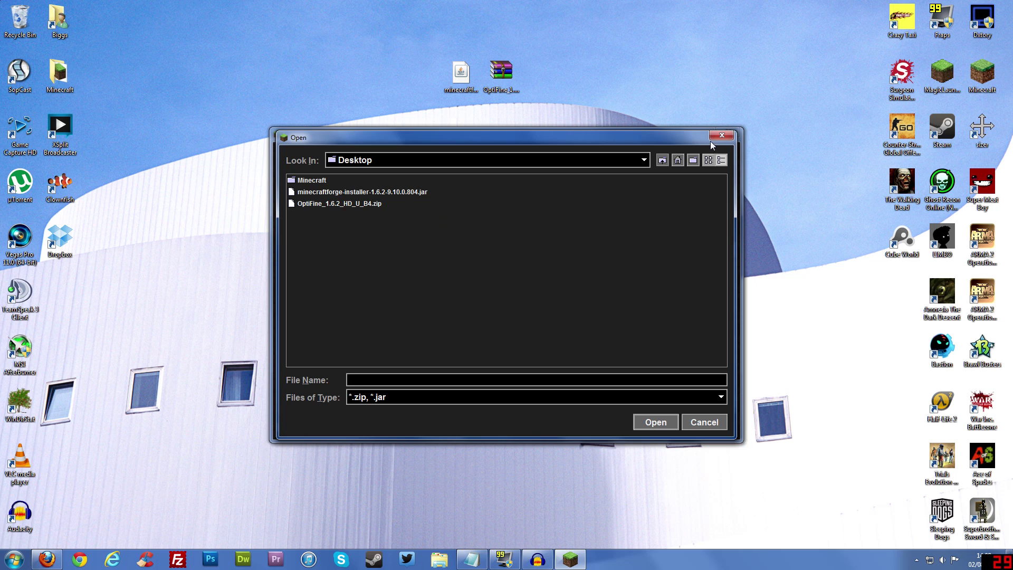
left_click(717, 140)
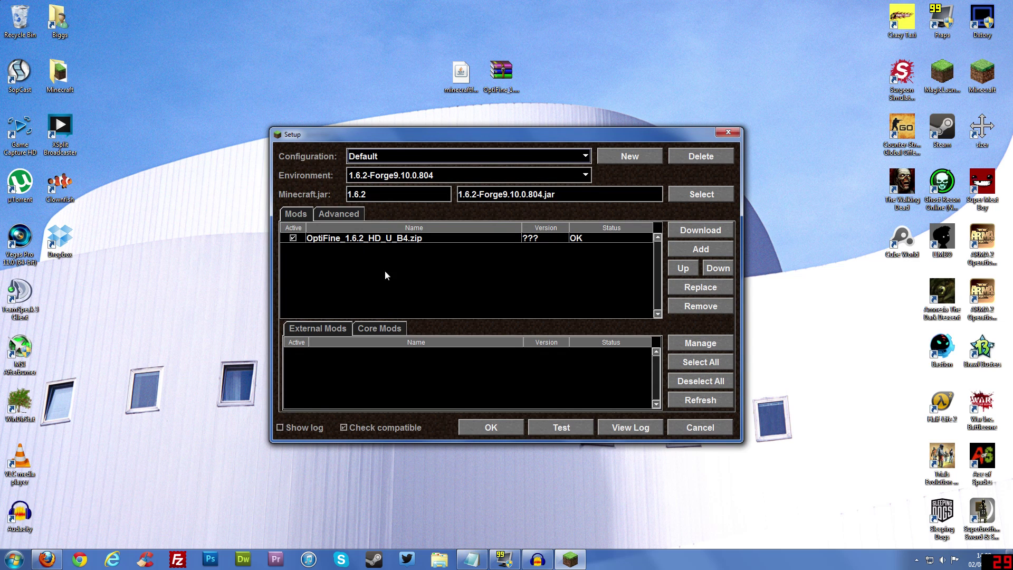